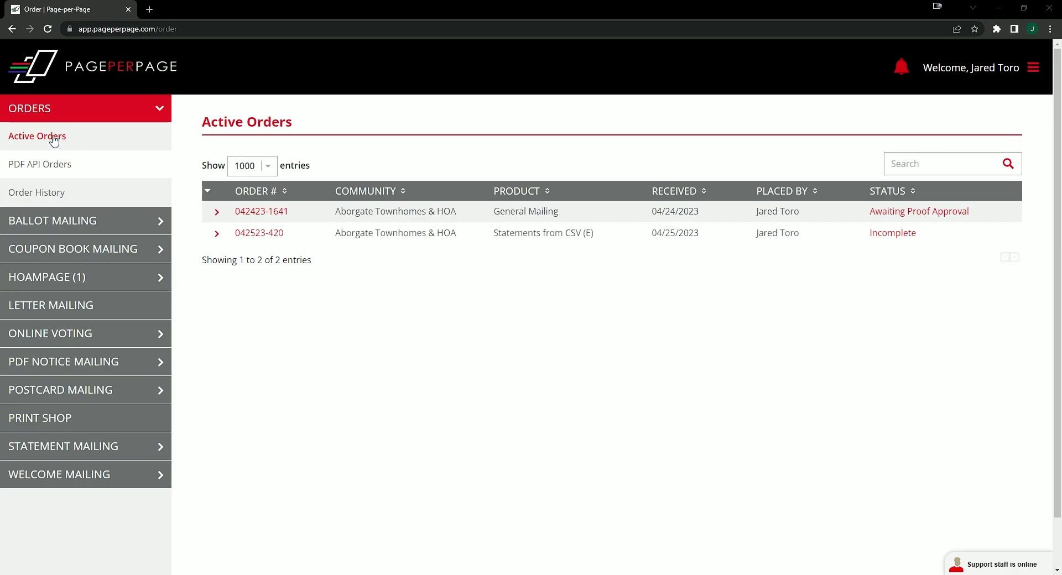
Open the account's integration management settings and choose Vantaca as the management software.
{"action": "left_click", "coordinate": [1034, 72]}
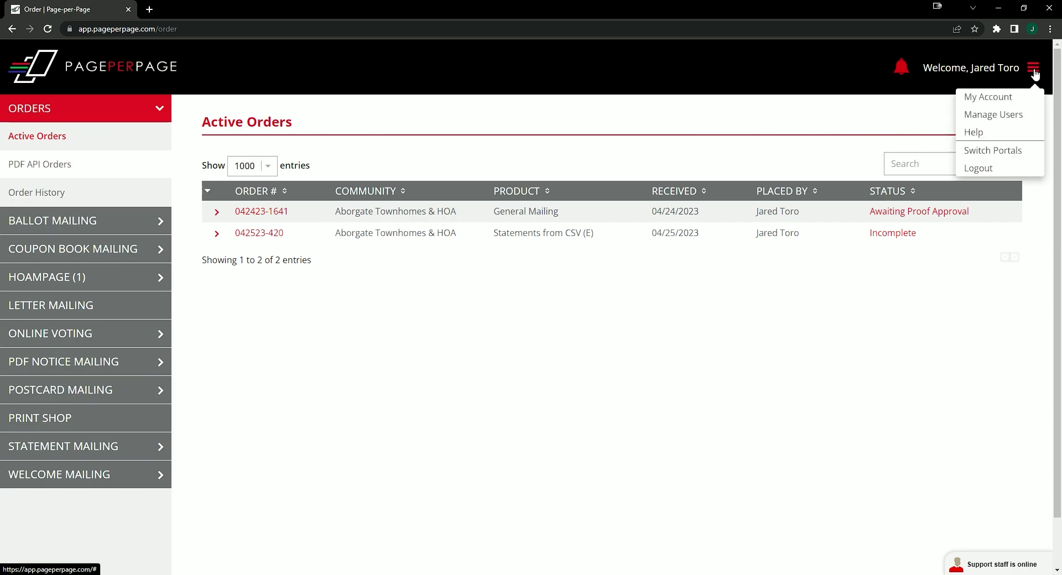
{"action": "left_click", "coordinate": [1000, 104]}
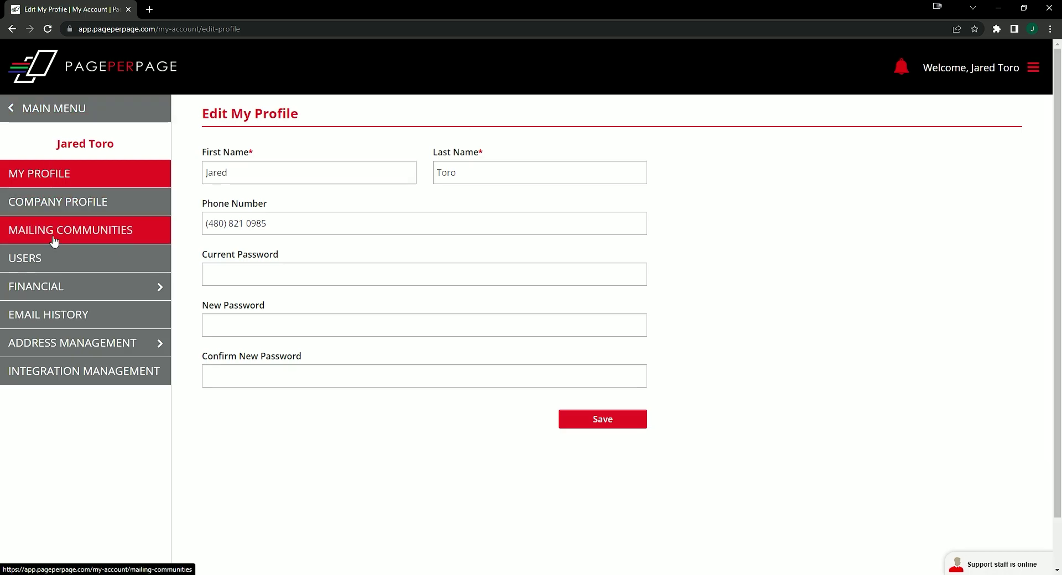
{"action": "left_click", "coordinate": [62, 374]}
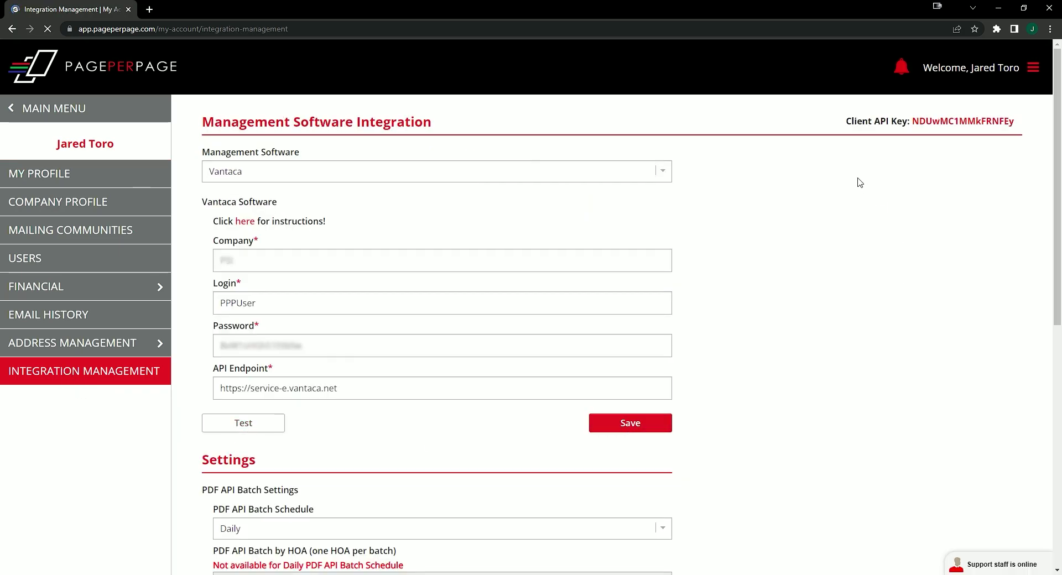
{"action": "left_click", "coordinate": [658, 173]}
{"action": "left_click", "coordinate": [224, 216]}
{"action": "scroll", "coordinate": [448, 211], "scroll_direction": "down", "scroll_amount": 1}
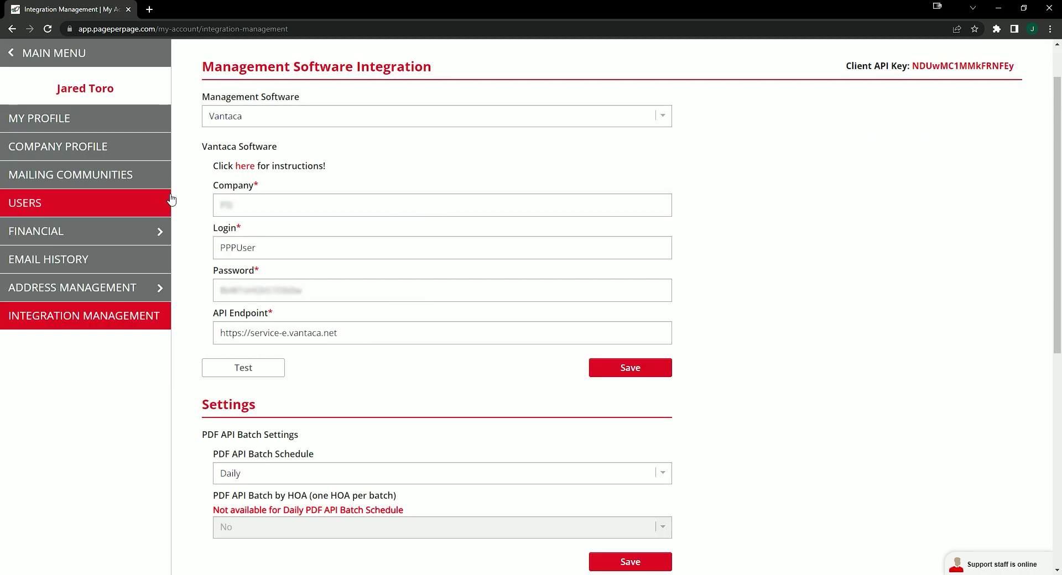
Open the Vantaca integration instructions for reference, and close the document to return to the integration settings.
{"action": "left_click", "coordinate": [245, 167]}
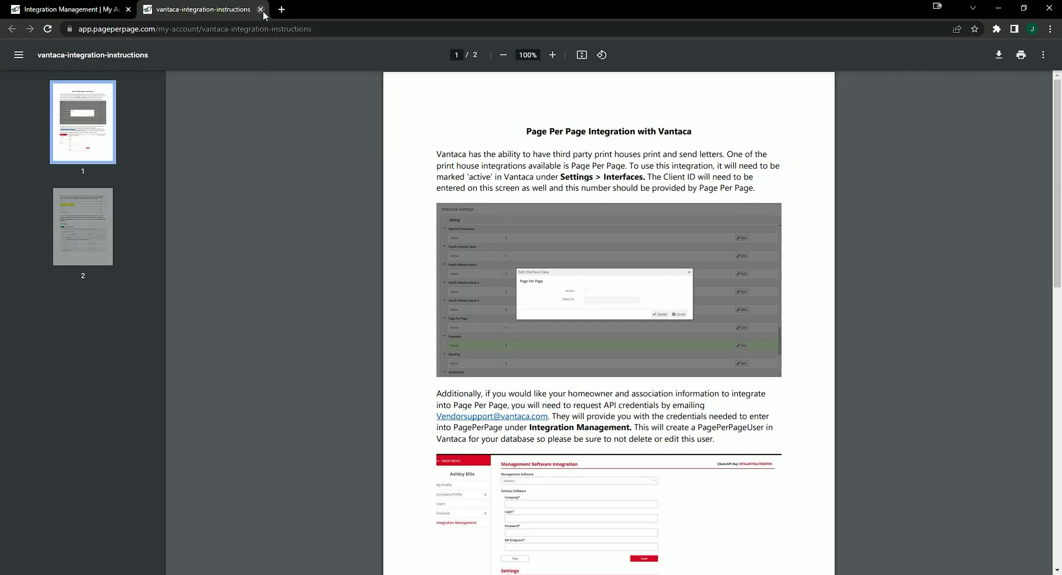
{"action": "left_click", "coordinate": [260, 10]}
{"action": "right_click", "coordinate": [332, 221]}
{"action": "left_click", "coordinate": [479, 180]}
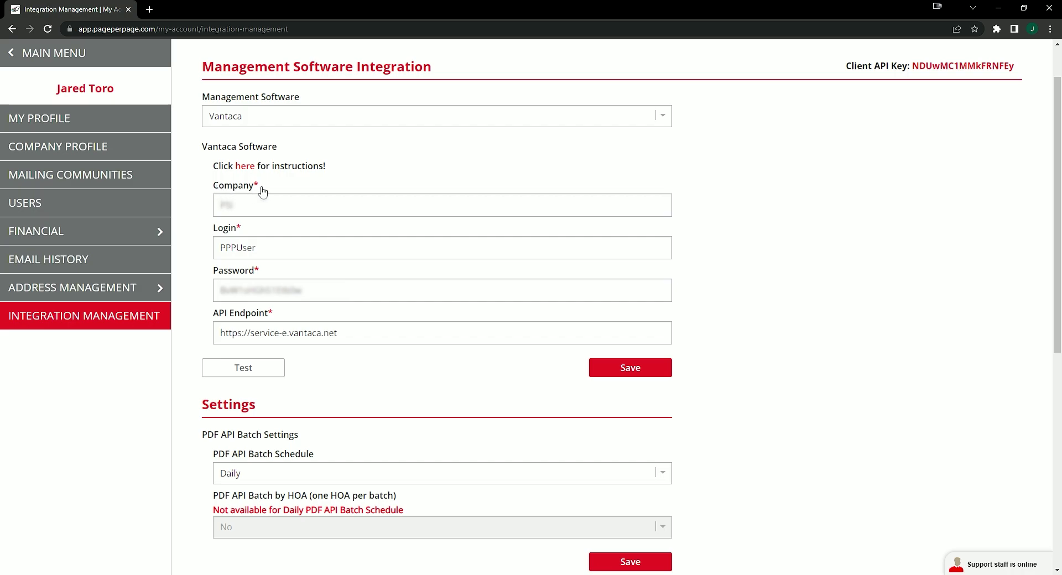
Review the Vantaca company, login, password and API endpoint fields.
{"action": "left_click_drag", "start_coordinate": [243, 205], "coordinate": [216, 202]}
{"action": "left_click_drag", "start_coordinate": [285, 252], "coordinate": [210, 252]}
{"action": "left_click_drag", "start_coordinate": [324, 296], "coordinate": [218, 291]}
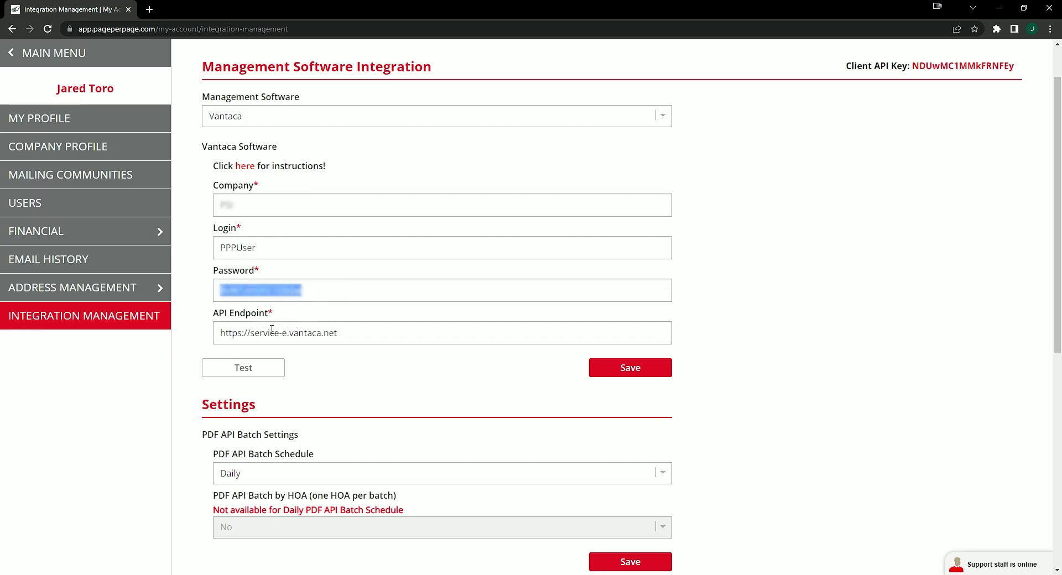
{"action": "left_click_drag", "start_coordinate": [349, 334], "coordinate": [218, 334]}
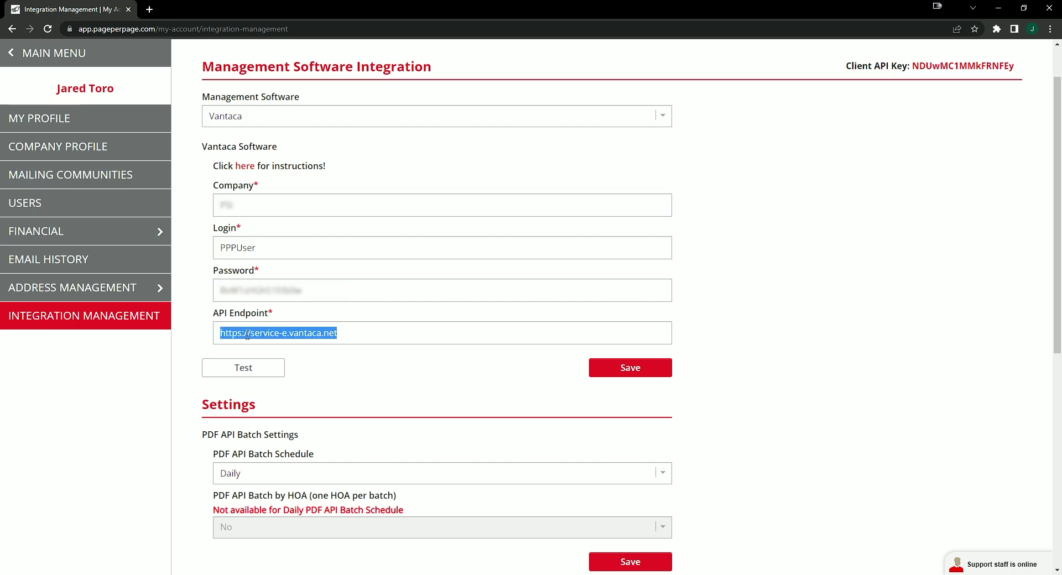
{"action": "left_click", "coordinate": [229, 334]}
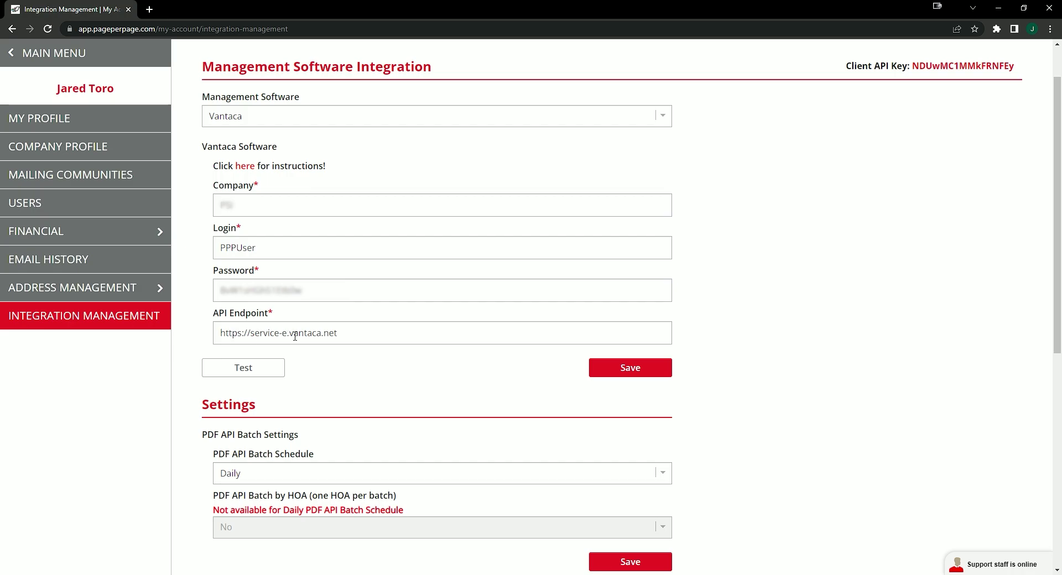
{"action": "left_click_drag", "start_coordinate": [363, 338], "coordinate": [215, 334]}
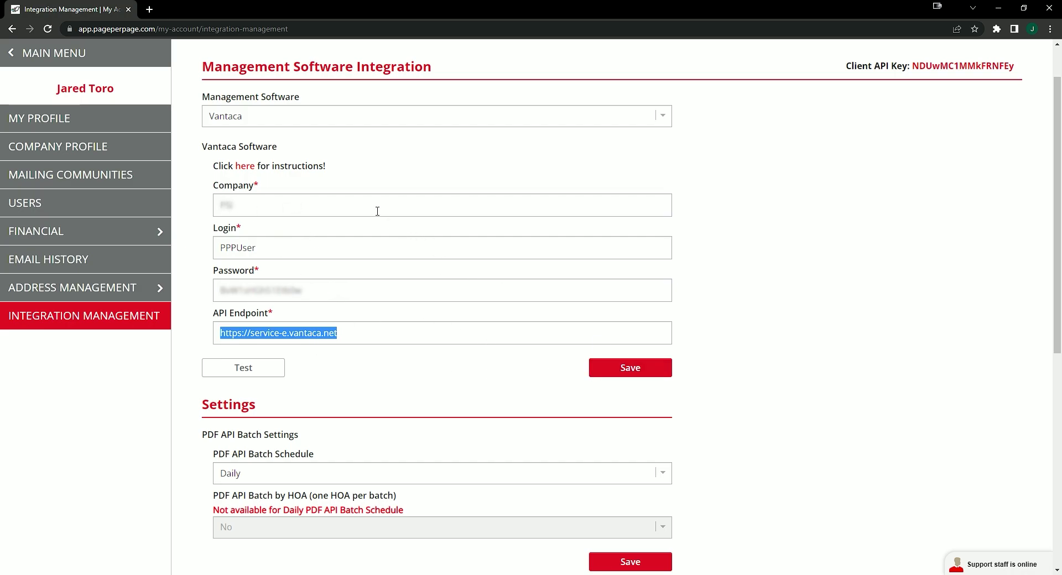
{"action": "left_click", "coordinate": [391, 340]}
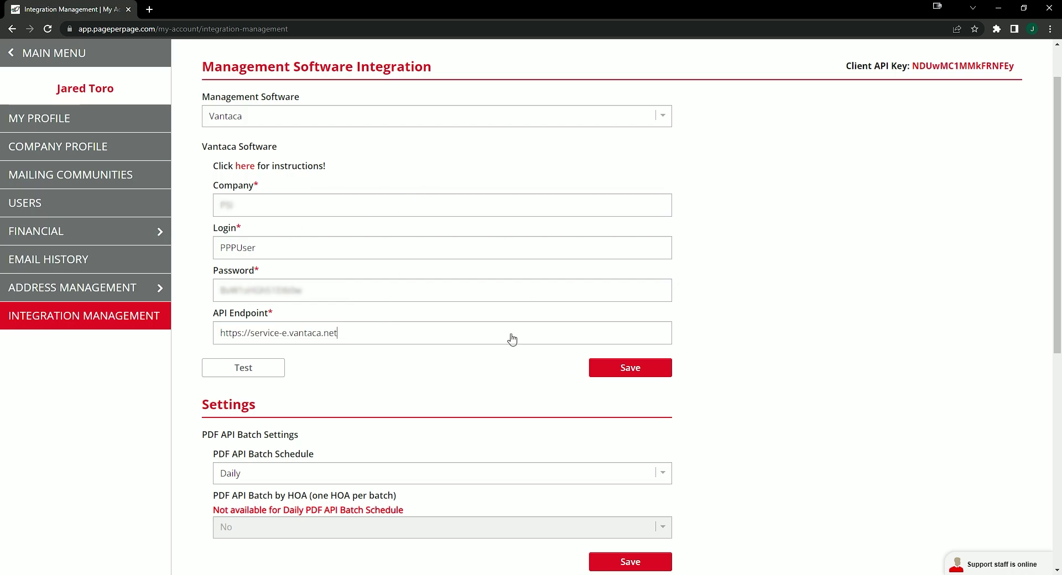
Save the Vantaca integration configuration and test its connection.
{"action": "left_click", "coordinate": [637, 368]}
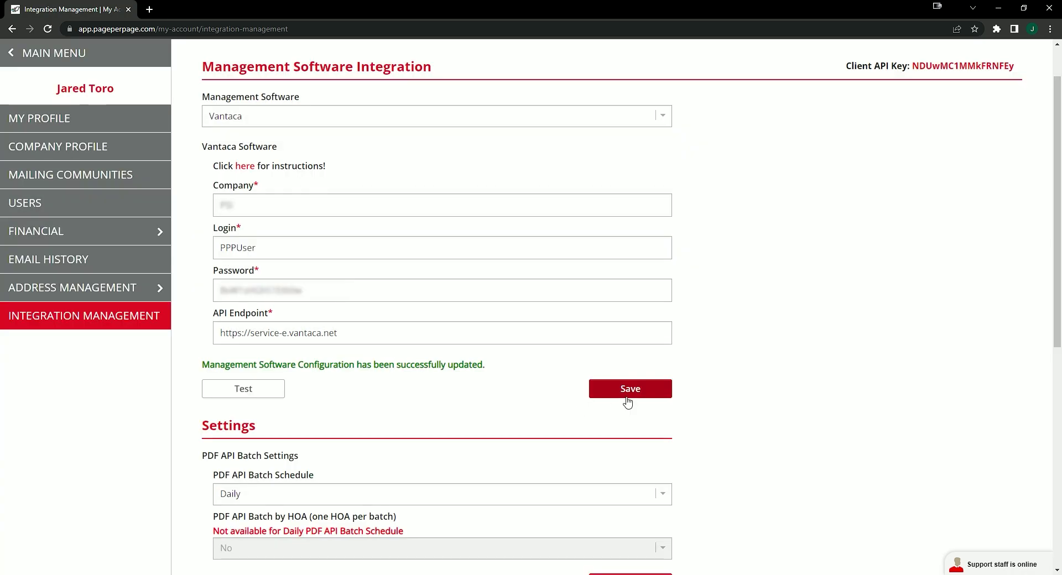
{"action": "left_click", "coordinate": [241, 393]}
{"action": "left_click_drag", "start_coordinate": [205, 370], "coordinate": [382, 370]}
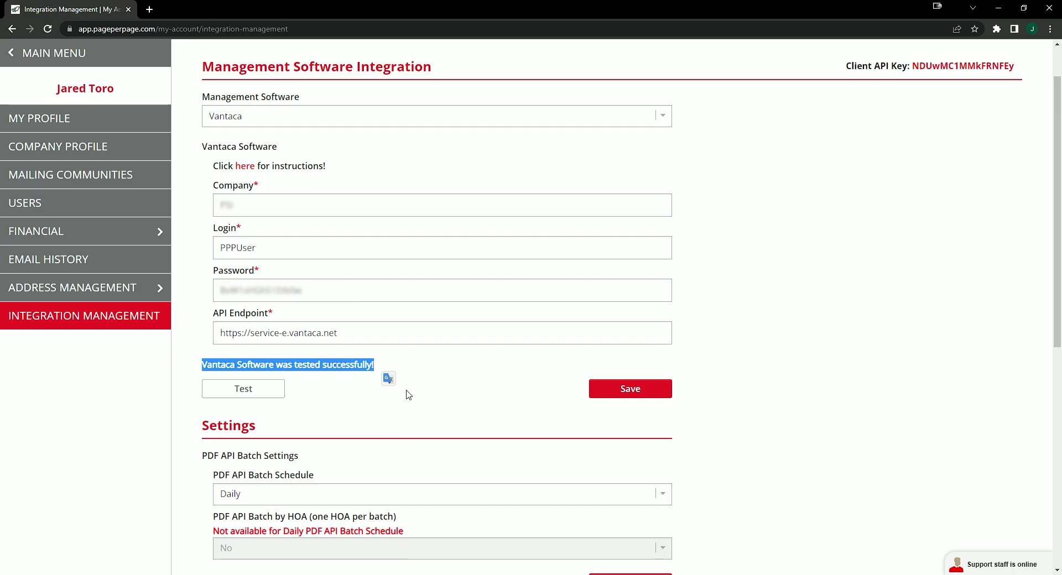
{"action": "left_click", "coordinate": [464, 392]}
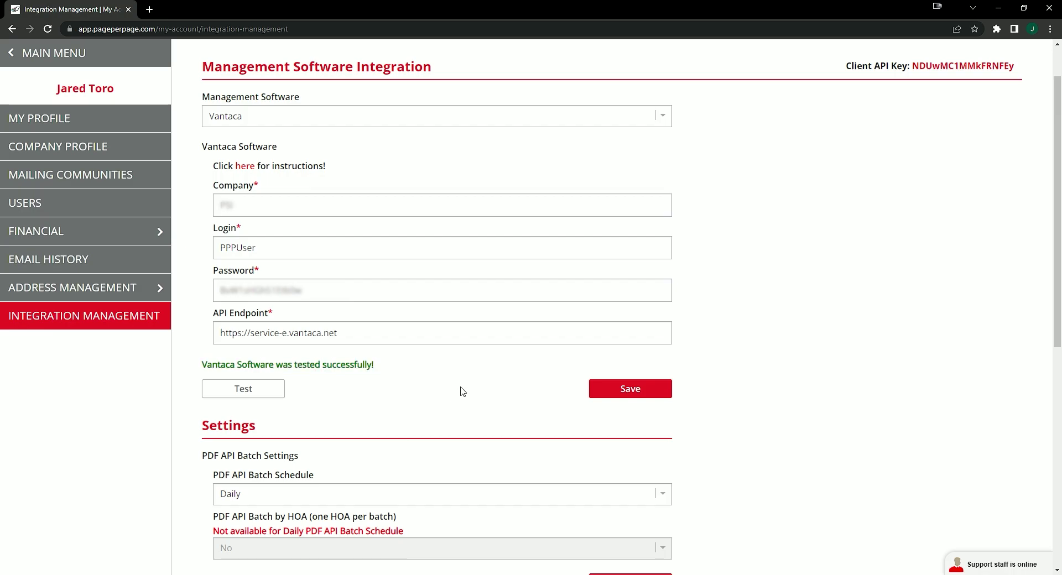
Start a letter mailing order and set its Vantaca API community to Arlington Crossing Townhome Association.
{"action": "left_click", "coordinate": [63, 58]}
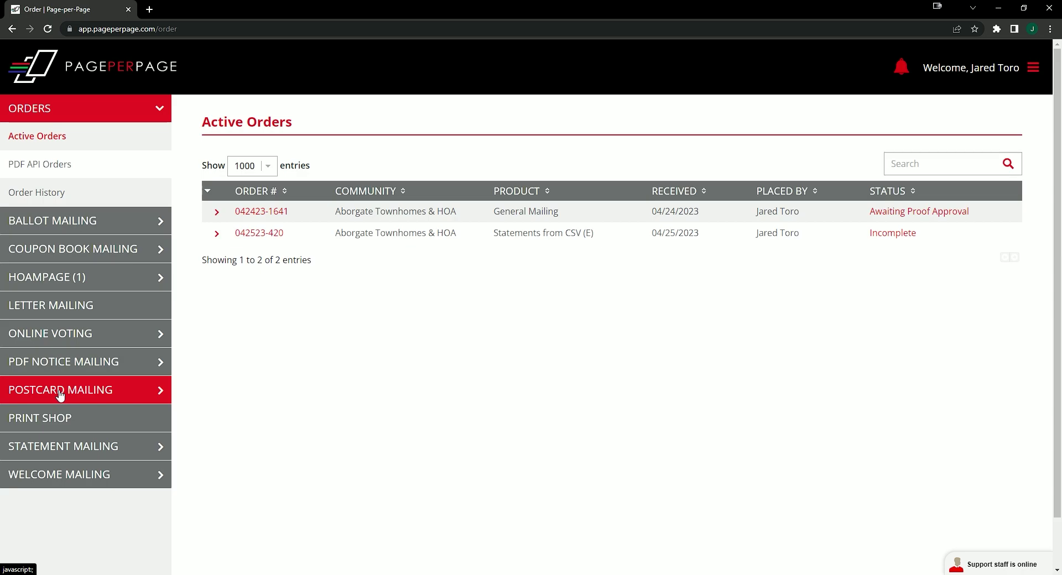
{"action": "left_click", "coordinate": [94, 307]}
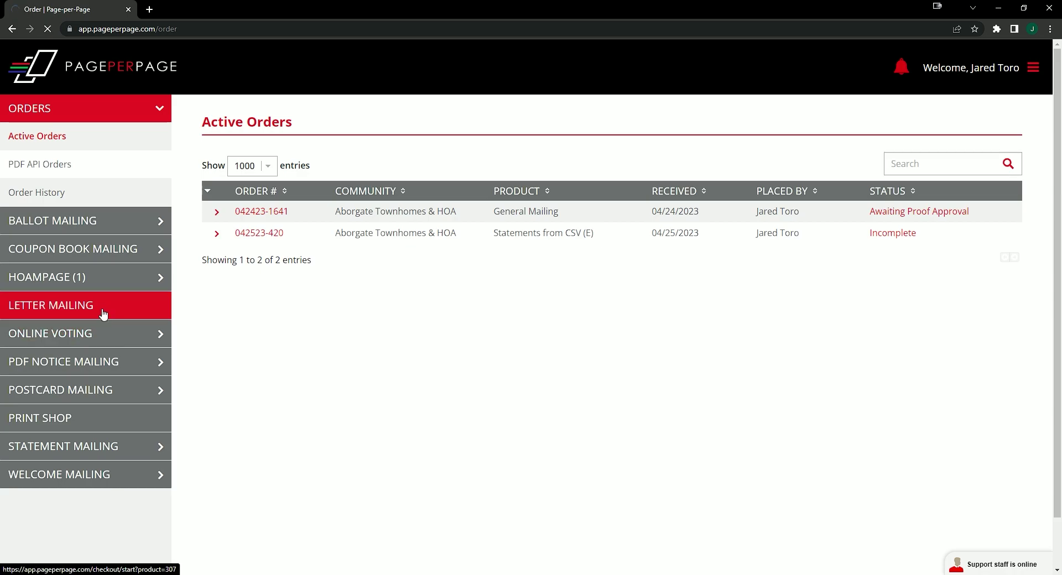
{"action": "left_click_drag", "start_coordinate": [205, 236], "coordinate": [283, 236]}
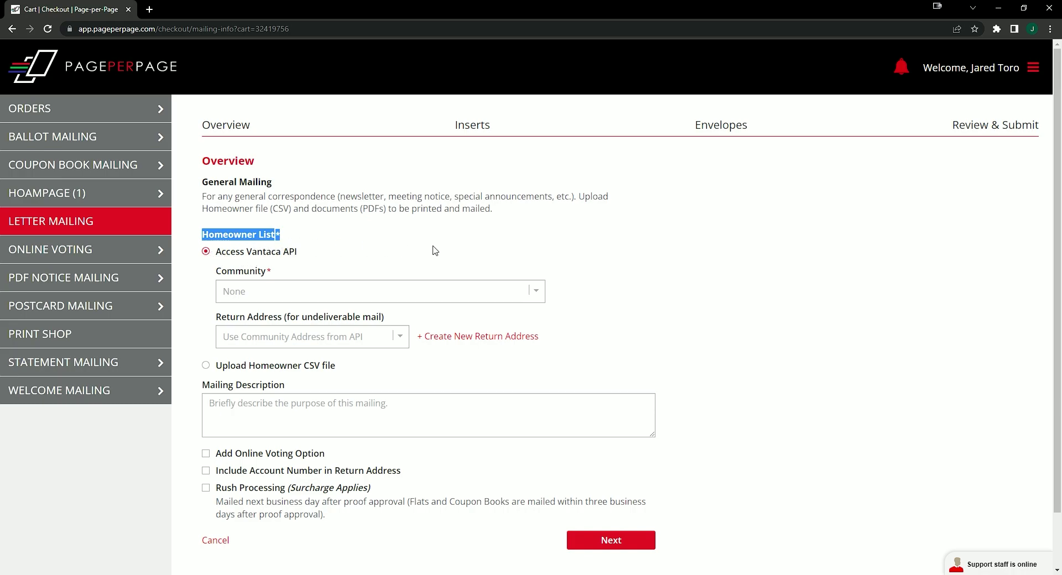
{"action": "left_click", "coordinate": [535, 293]}
{"action": "mouse_move", "coordinate": [540, 320]}
{"action": "left_mouse_down"}
{"action": "mouse_move", "coordinate": [547, 542]}
{"action": "mouse_move", "coordinate": [541, 318]}
{"action": "left_mouse_up"}
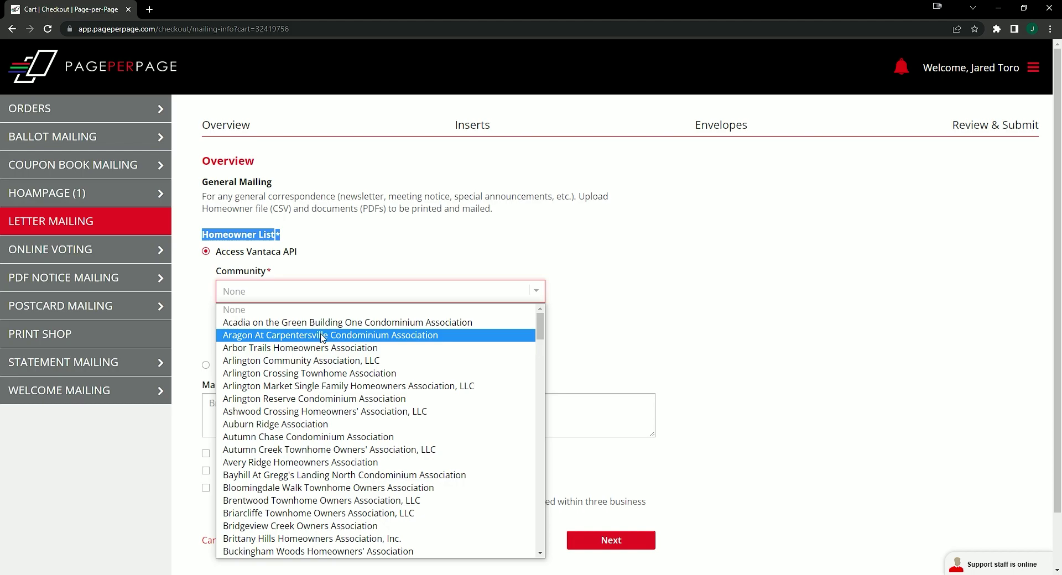
{"action": "left_click", "coordinate": [281, 376]}
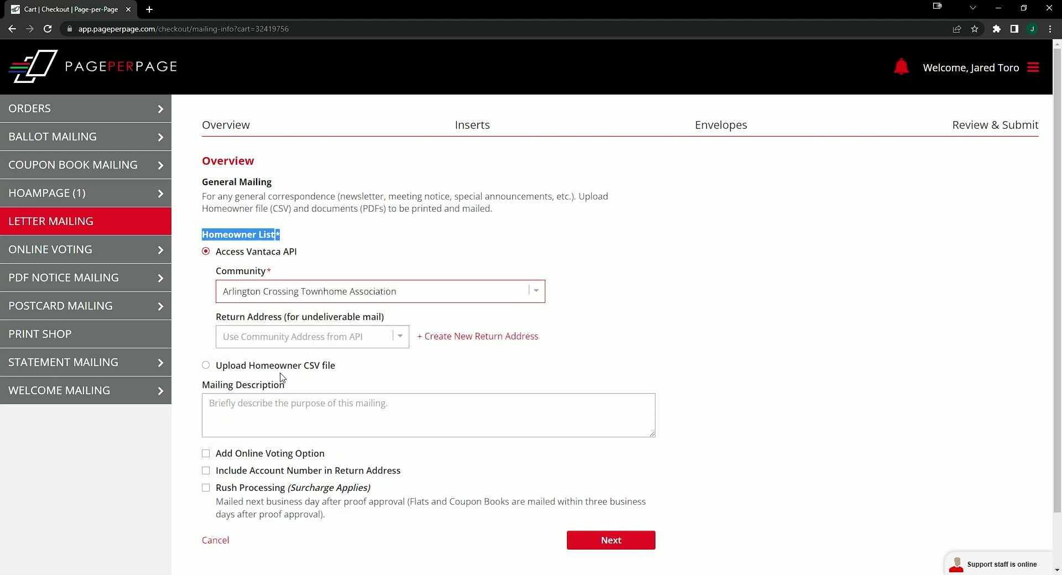
{"action": "scroll", "coordinate": [691, 273], "scroll_direction": "down", "scroll_amount": 2}
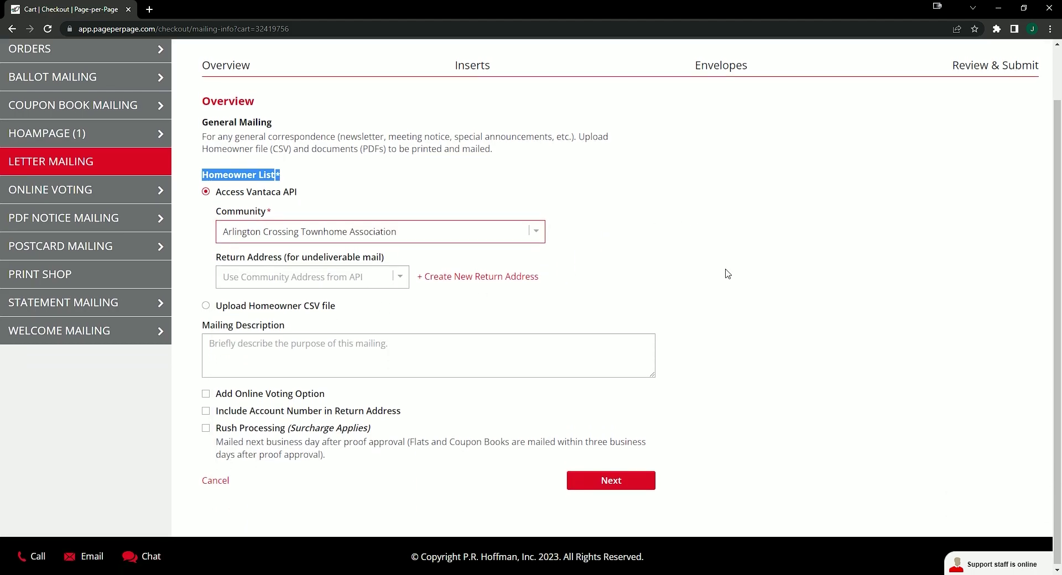
Set the return address for undeliverable mail to My Management Co and continue to the homeowner list.
{"action": "left_click", "coordinate": [407, 282]}
{"action": "left_click", "coordinate": [339, 307]}
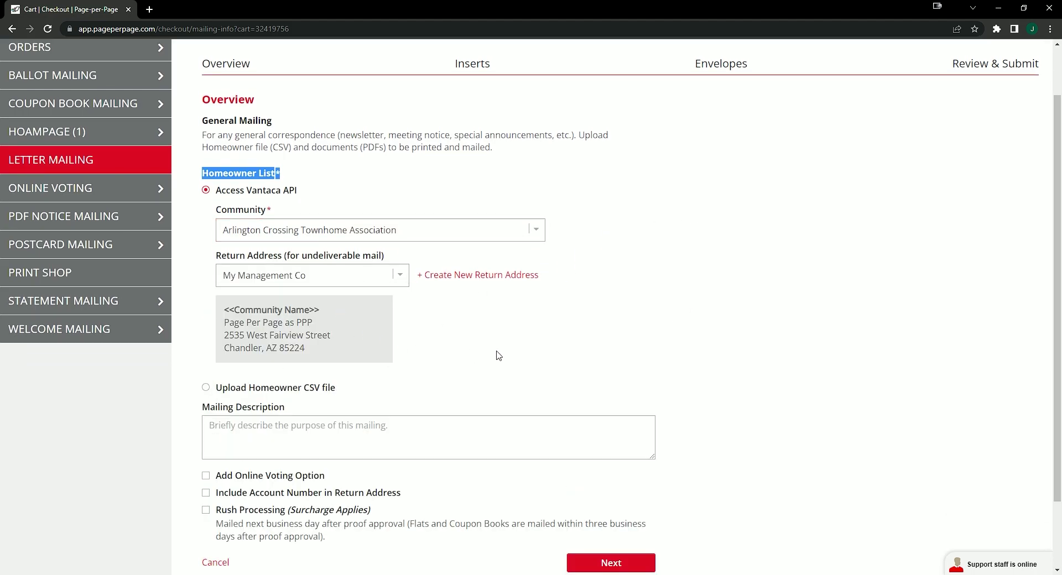
{"action": "scroll", "coordinate": [664, 329], "scroll_direction": "down", "scroll_amount": 2}
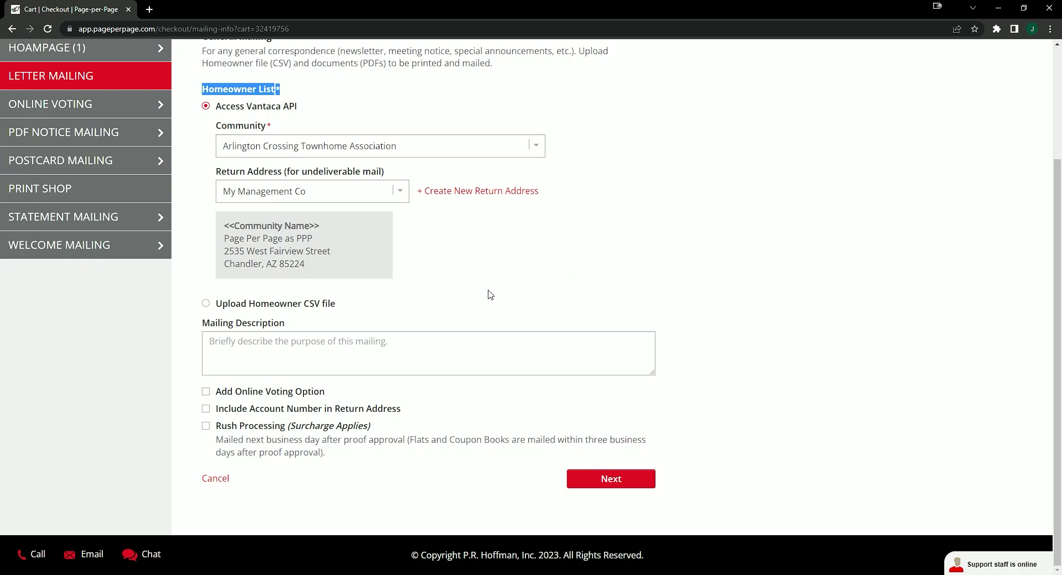
{"action": "left_click", "coordinate": [596, 492]}
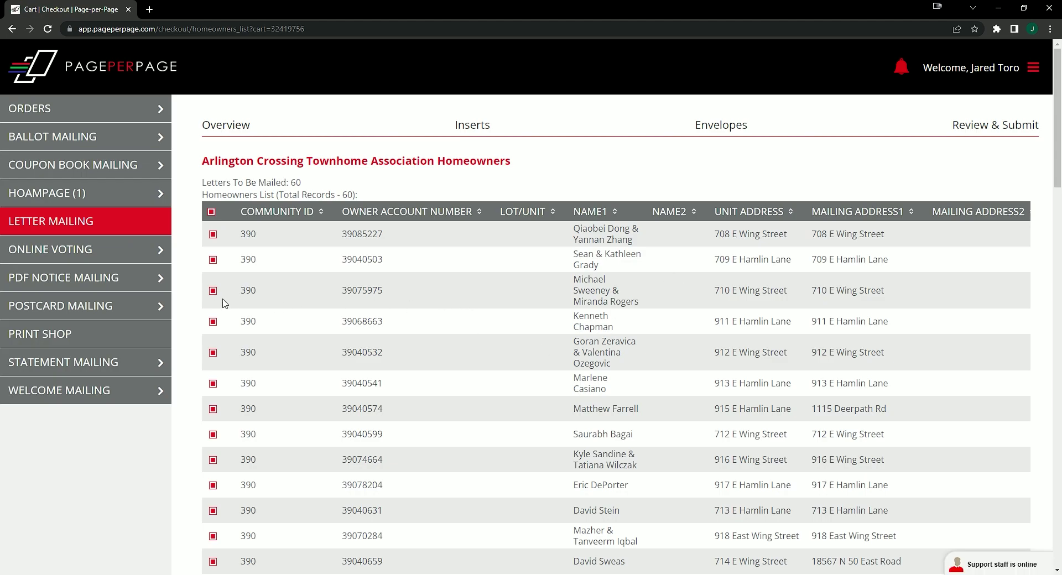
Try excluding the first two homeowners from the mailing and include them again.
{"action": "left_click", "coordinate": [213, 235]}
{"action": "left_click", "coordinate": [213, 260]}
{"action": "left_click", "coordinate": [213, 235]}
{"action": "left_click", "coordinate": [213, 260]}
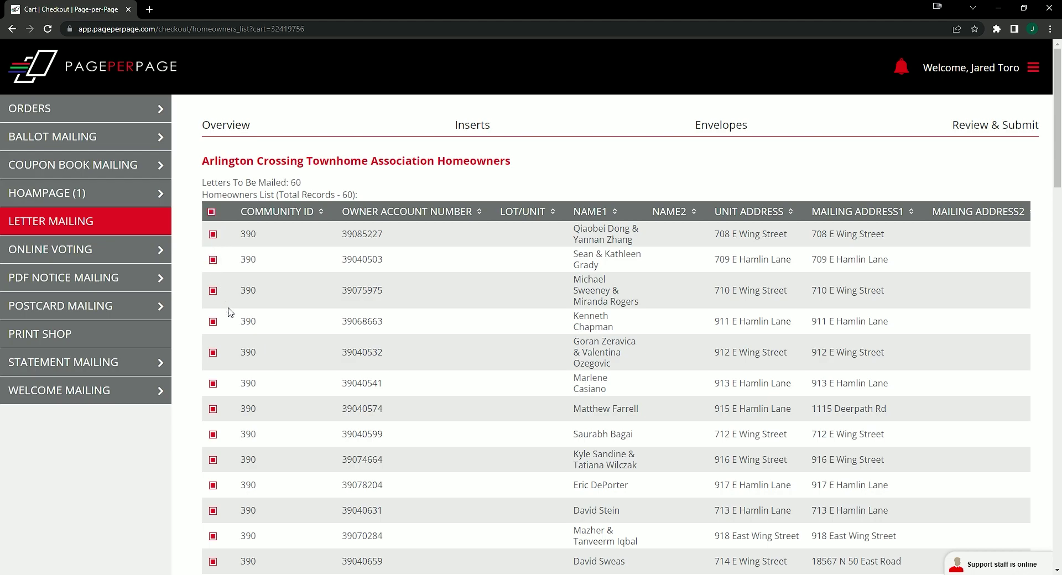
{"action": "left_click", "coordinate": [213, 235]}
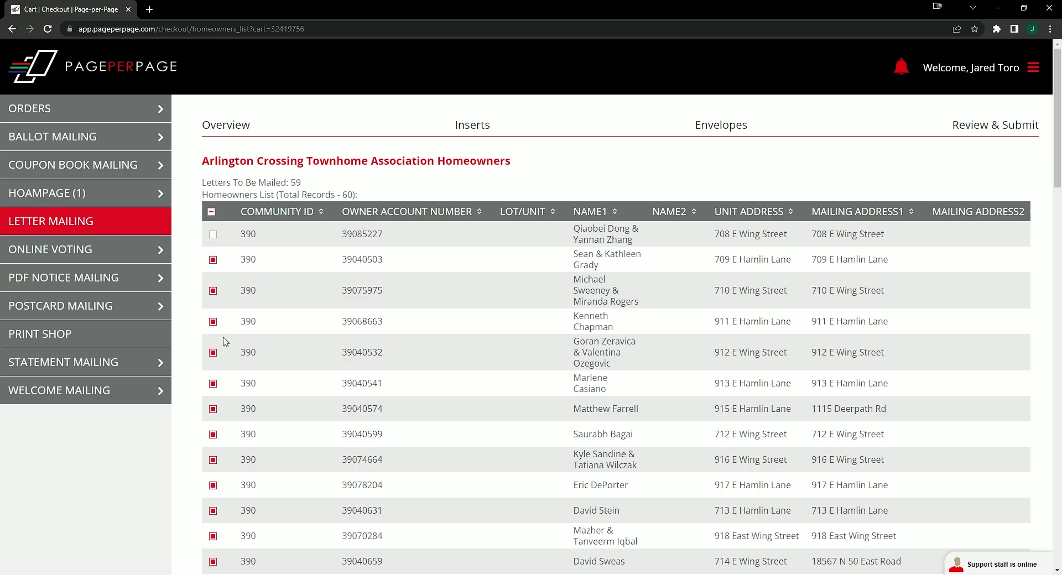
{"action": "left_click", "coordinate": [213, 236]}
Look through the fields of the seed record form below the homeowner list and cancel without adding a record.
{"action": "left_click_drag", "start_coordinate": [1055, 161], "coordinate": [1059, 556]}
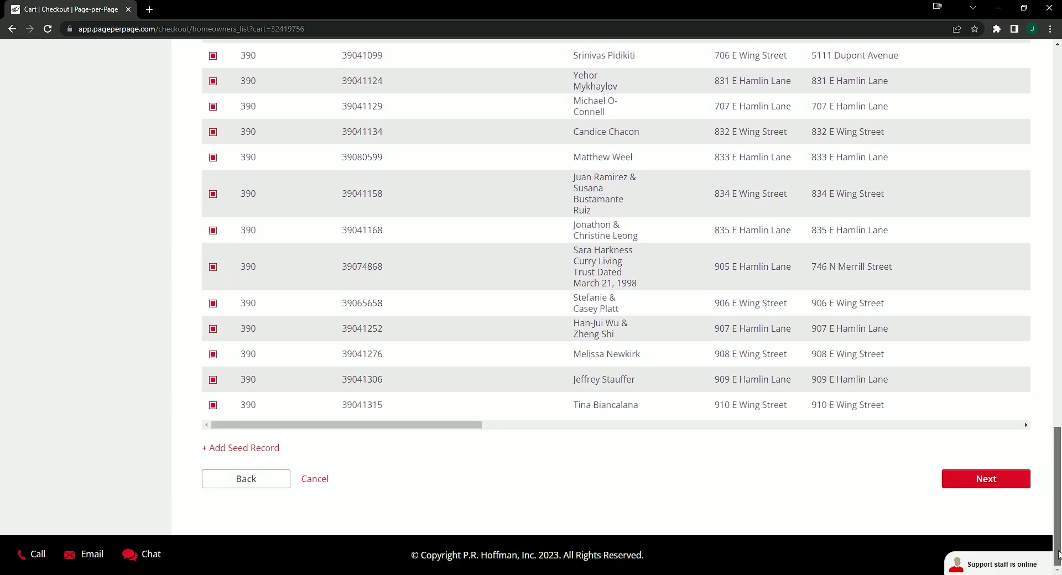
{"action": "left_click", "coordinate": [244, 448]}
{"action": "left_click_drag", "start_coordinate": [654, 191], "coordinate": [657, 289]}
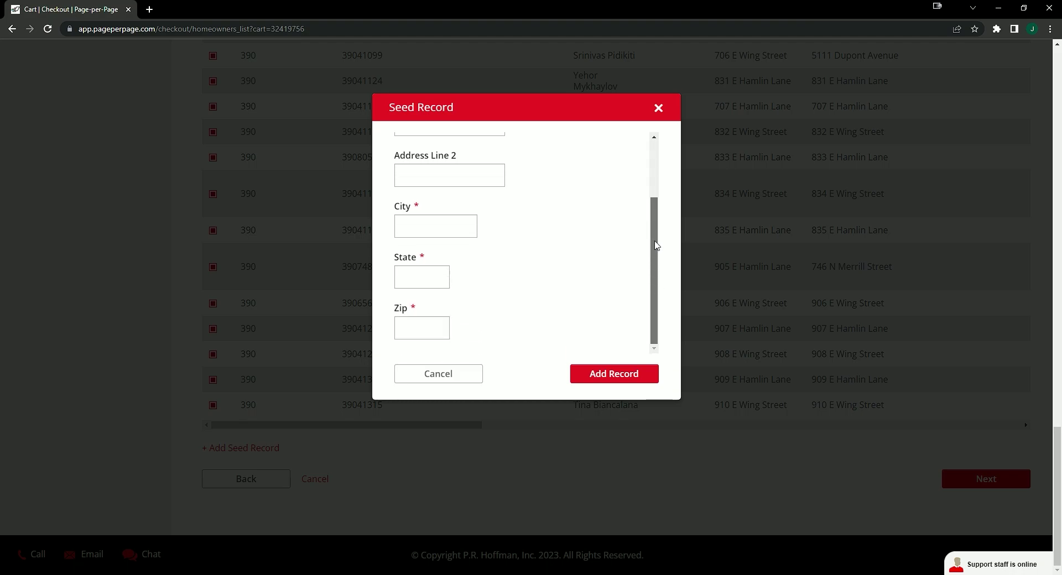
{"action": "left_click_drag", "start_coordinate": [657, 253], "coordinate": [654, 166]}
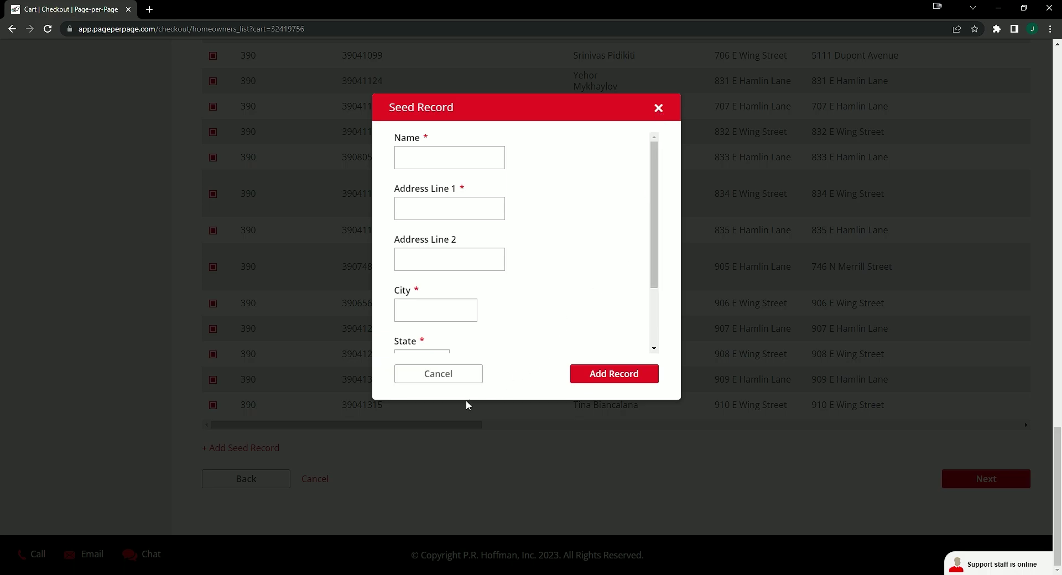
{"action": "left_click", "coordinate": [439, 375]}
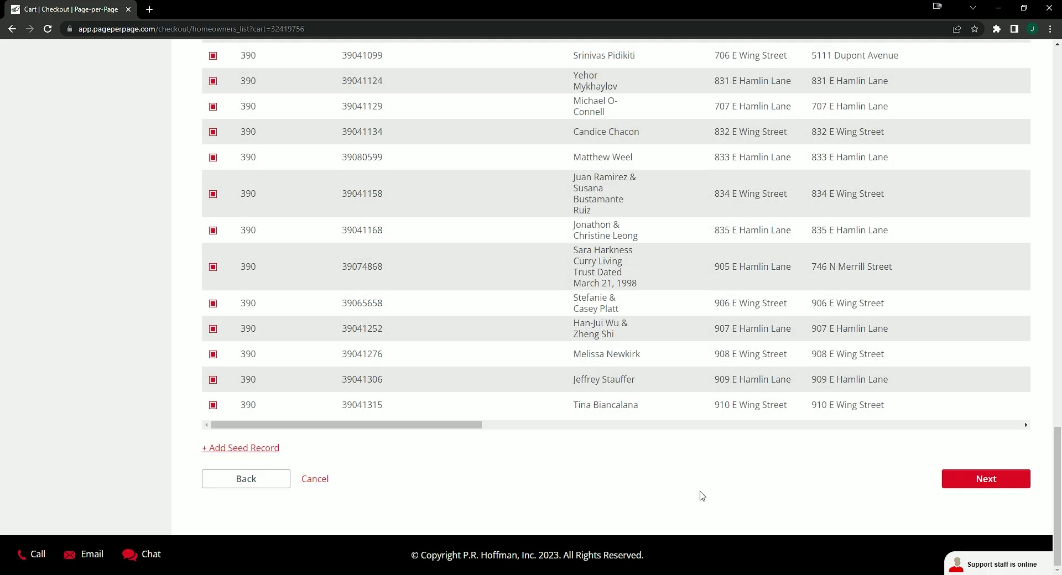
{"action": "scroll", "coordinate": [701, 495], "scroll_direction": "up", "scroll_amount": 20}
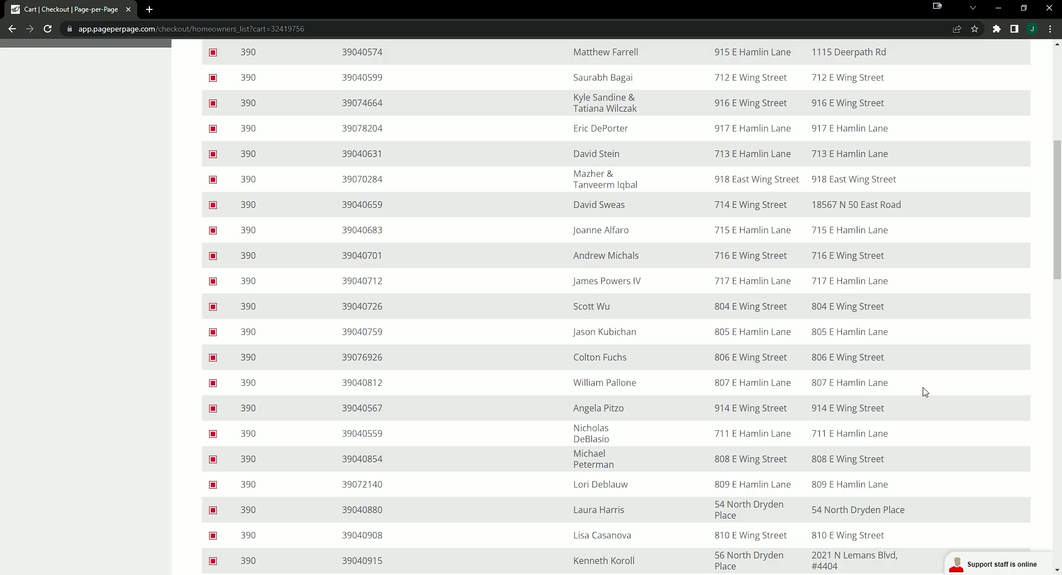
{"action": "left_click_drag", "start_coordinate": [1057, 271], "coordinate": [1058, 178]}
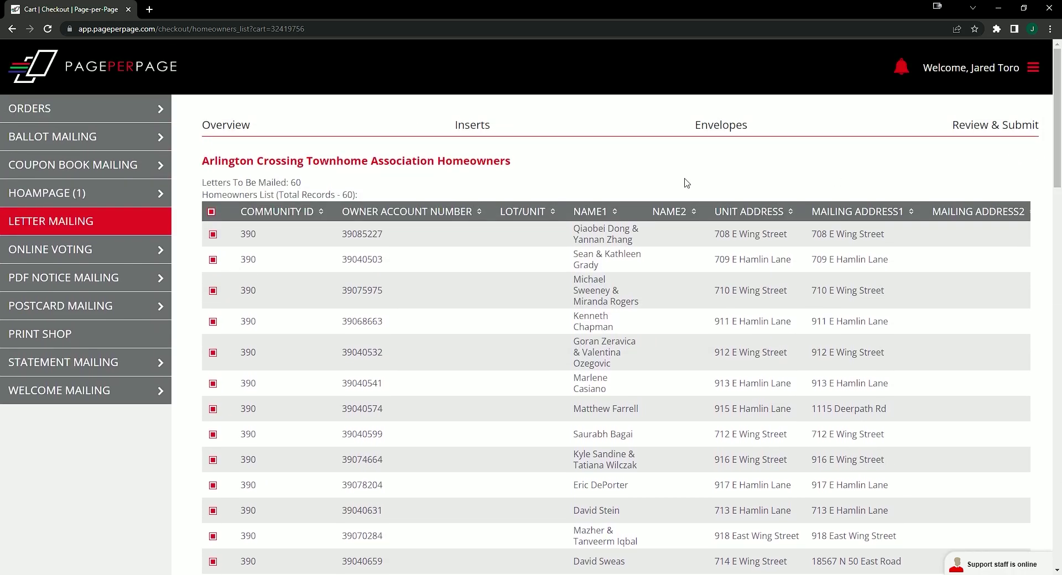
Return to the integration management page and examine the client API key, batch settings and Vantaca defaults.
{"action": "left_click", "coordinate": [1033, 67]}
{"action": "left_click", "coordinate": [996, 118]}
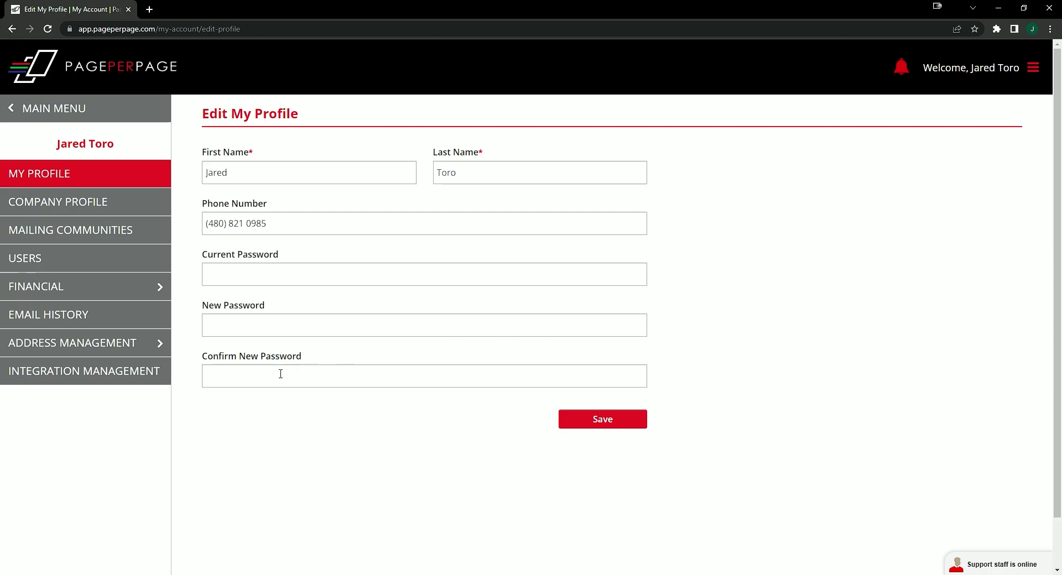
{"action": "left_click", "coordinate": [87, 380]}
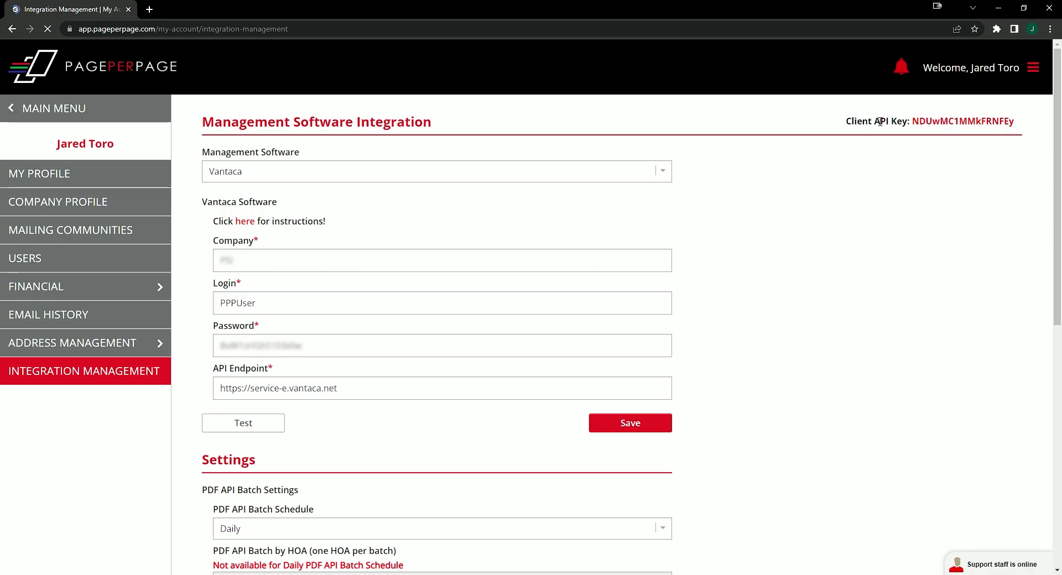
{"action": "left_click_drag", "start_coordinate": [846, 122], "coordinate": [908, 121]}
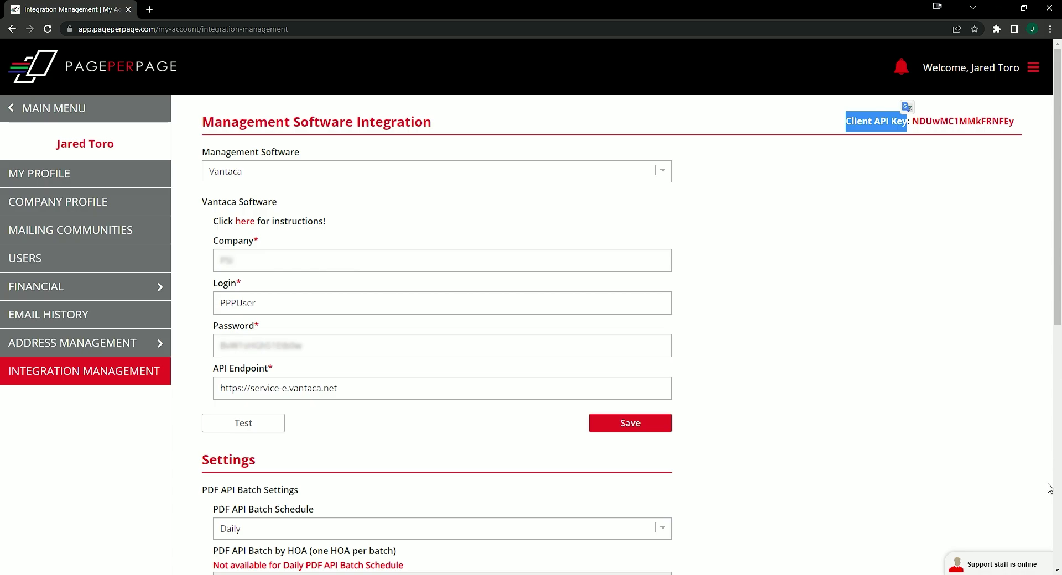
{"action": "scroll", "coordinate": [866, 288], "scroll_direction": "down", "scroll_amount": 8}
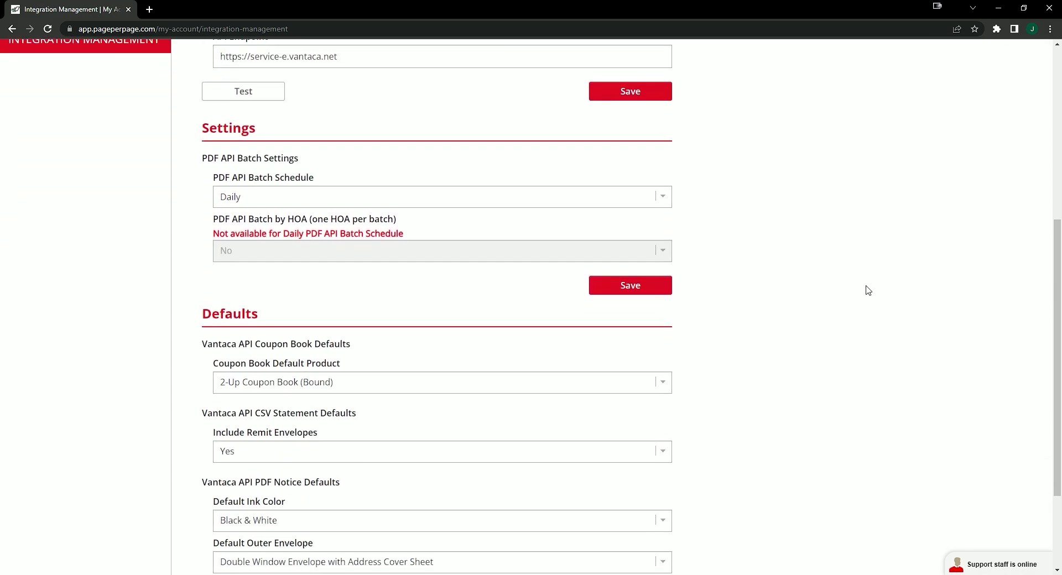